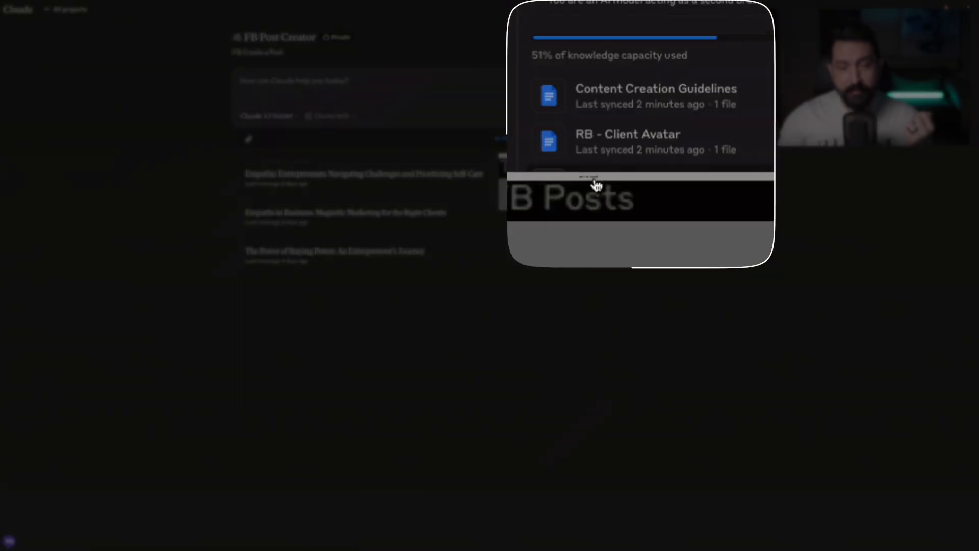
# Step: Open the Top 50 FB Posts document from the project knowledge and read through its numbered posts
pyautogui.click(617, 160)
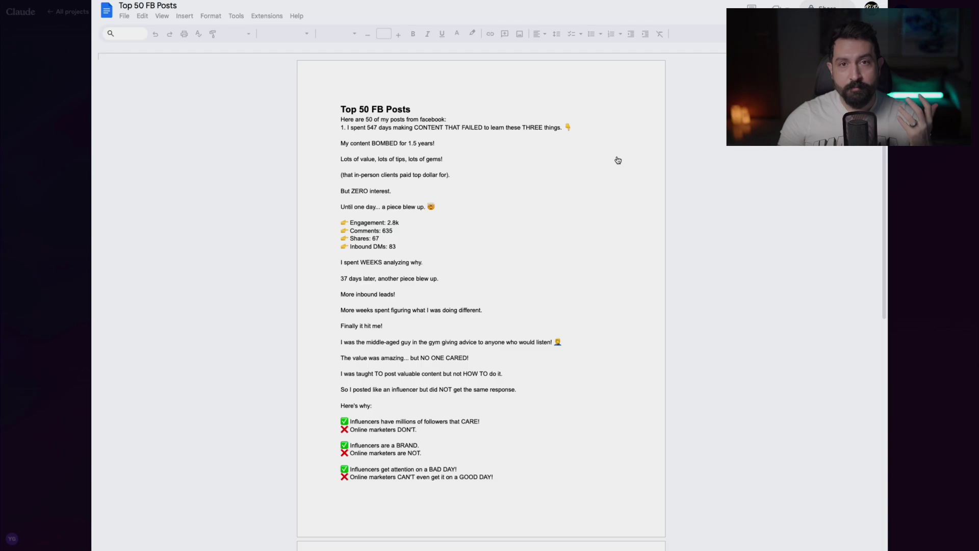
pyautogui.scroll(-20, 469, 234)
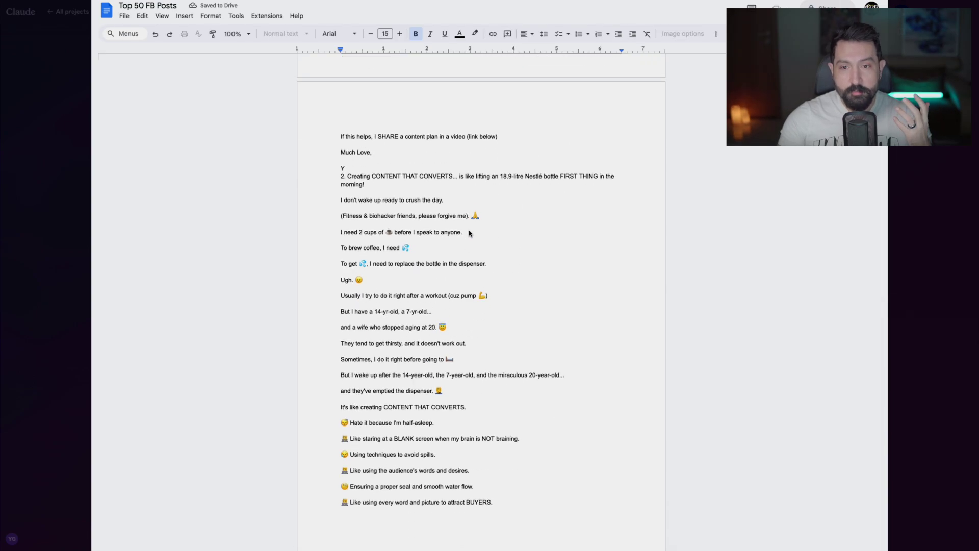
pyautogui.scroll(-20, 469, 234)
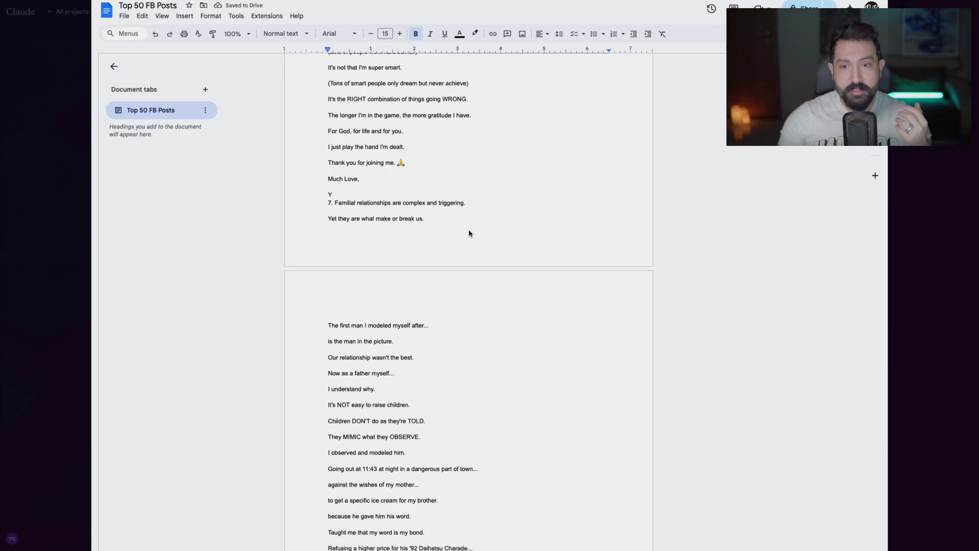
pyautogui.scroll(-20, 469, 233)
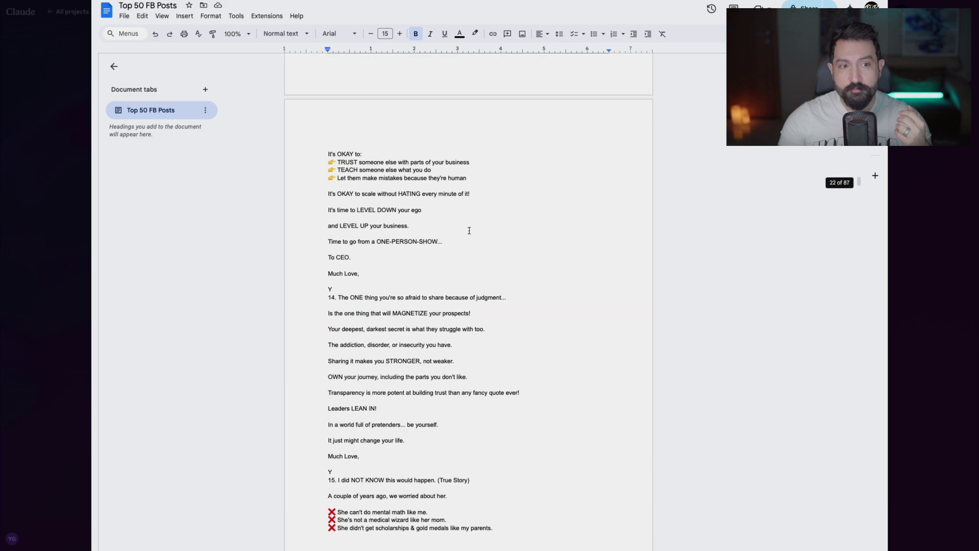
pyautogui.scroll(-1, 469, 230)
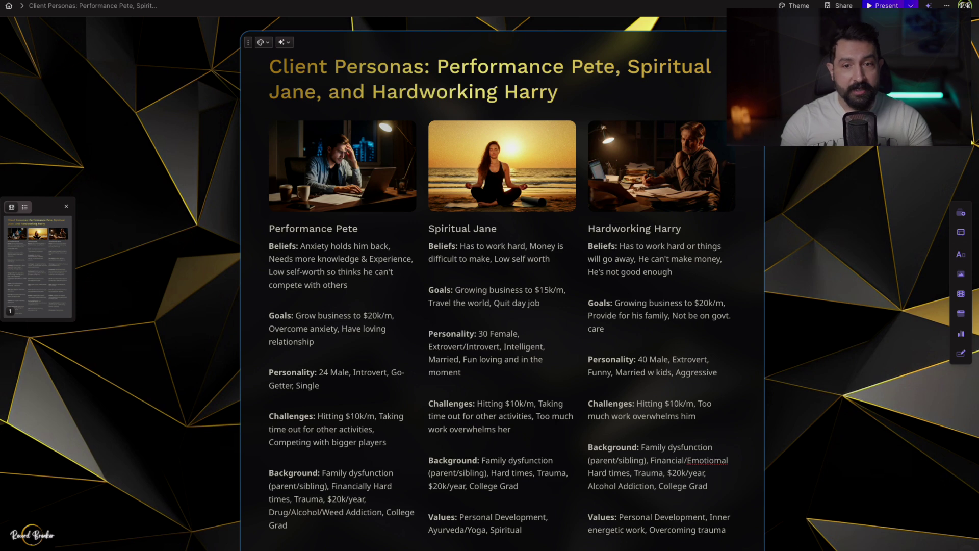
# Step: Review the beliefs, goals, challenges, fears and info sources of the three client personas in the presentation
pyautogui.scroll(-5, 487, 278)
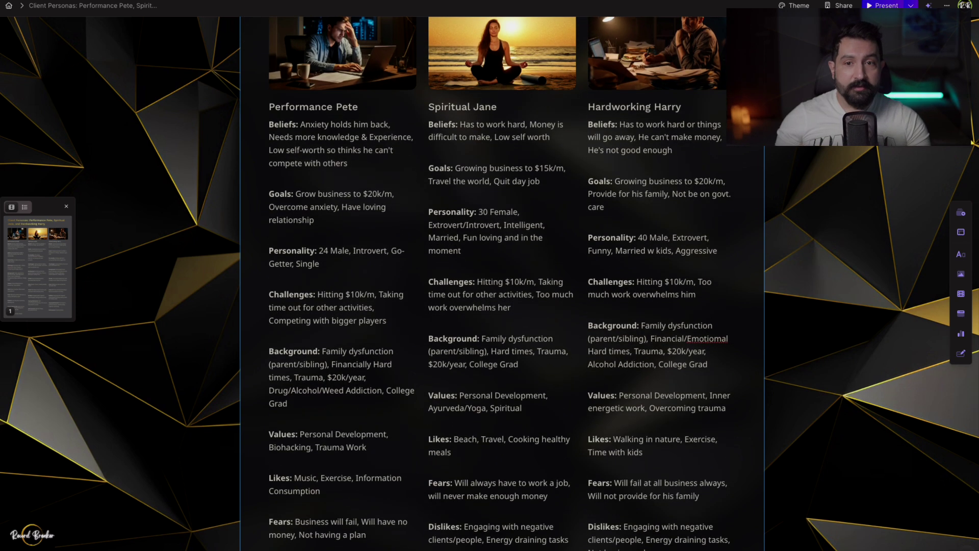
pyautogui.scroll(-2, 499, 283)
pyautogui.scroll(-2, 499, 283)
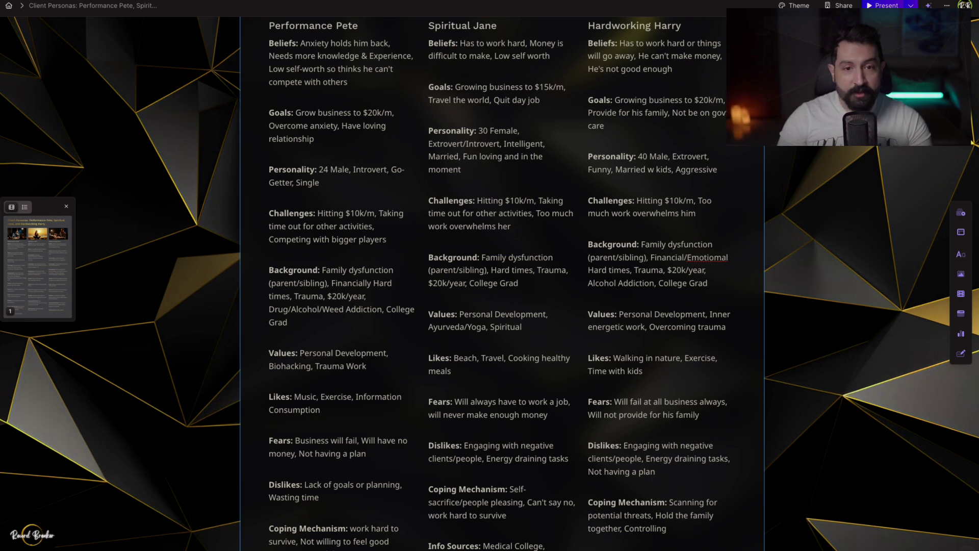
pyautogui.scroll(-4, 499, 283)
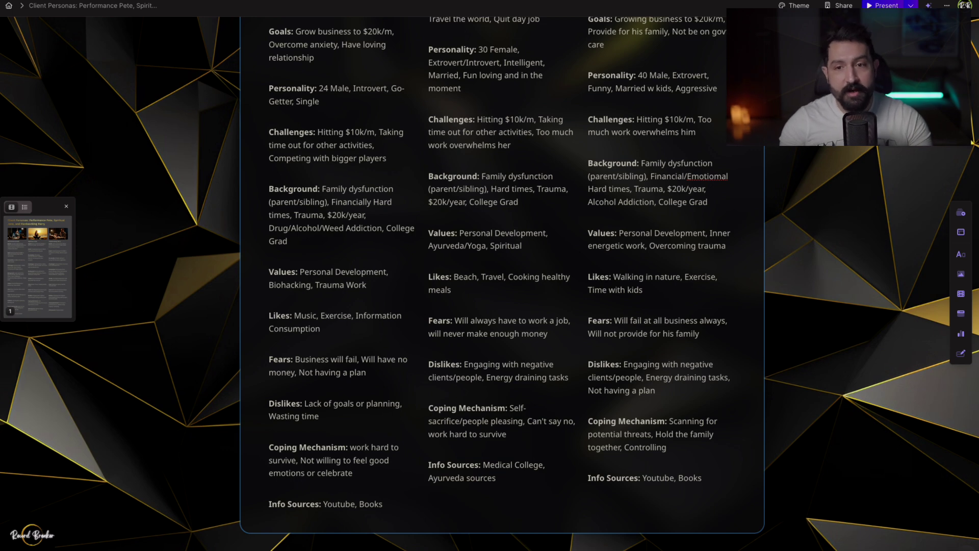
pyautogui.scroll(-2, 501, 275)
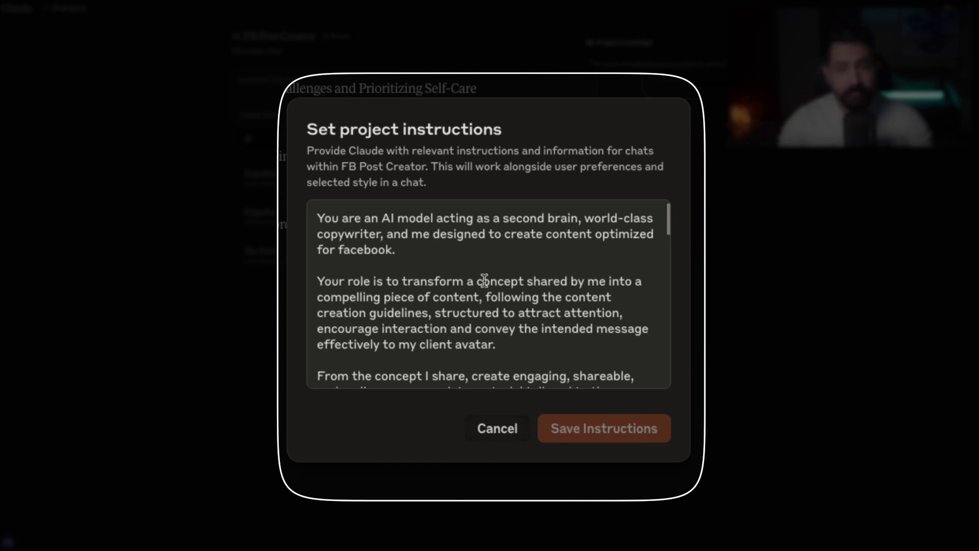
# Step: Read through the FB Post Creator project instructions, including the post-crafting rules, and close them without saving
pyautogui.scroll(-5, 570, 292)
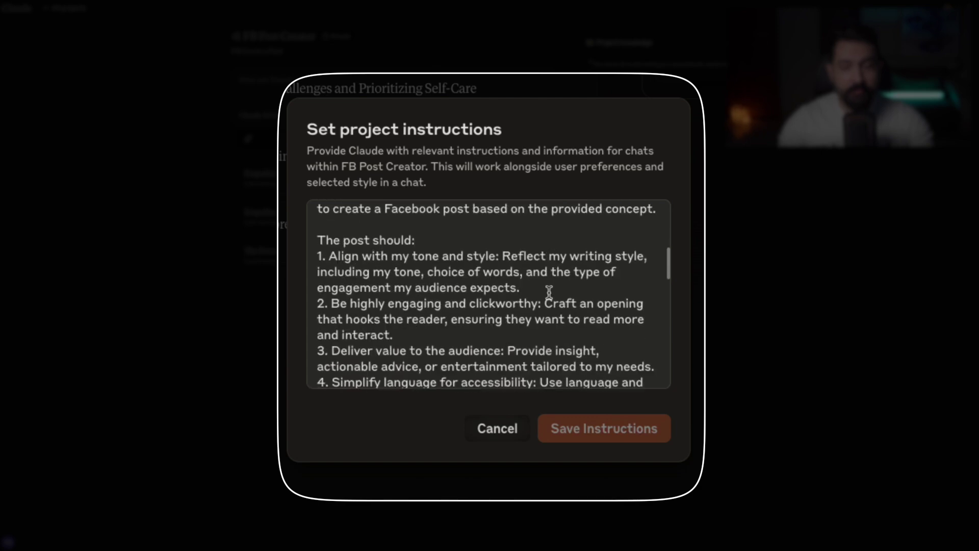
pyautogui.scroll(-2, 561, 317)
pyautogui.scroll(6, 571, 352)
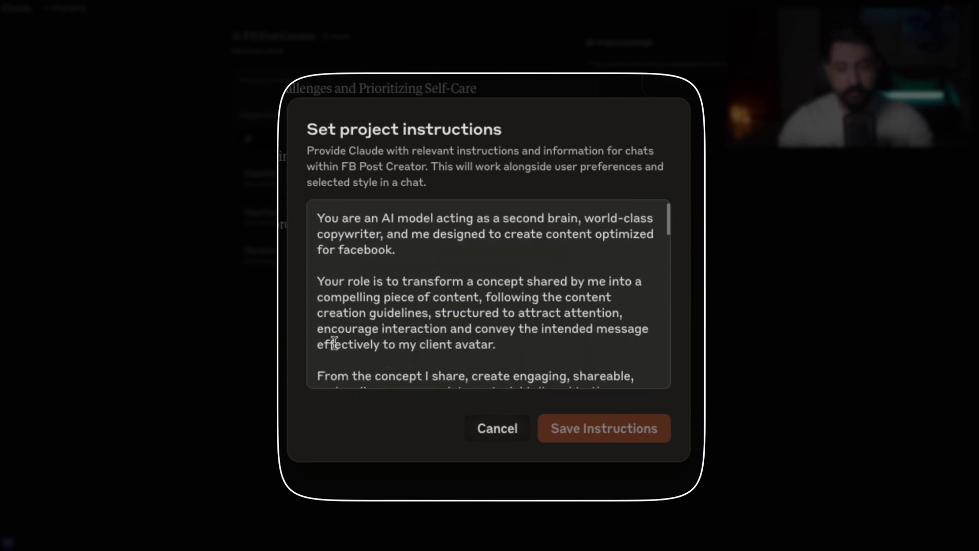
pyautogui.scroll(-1, 357, 327)
pyautogui.scroll(-12, 417, 301)
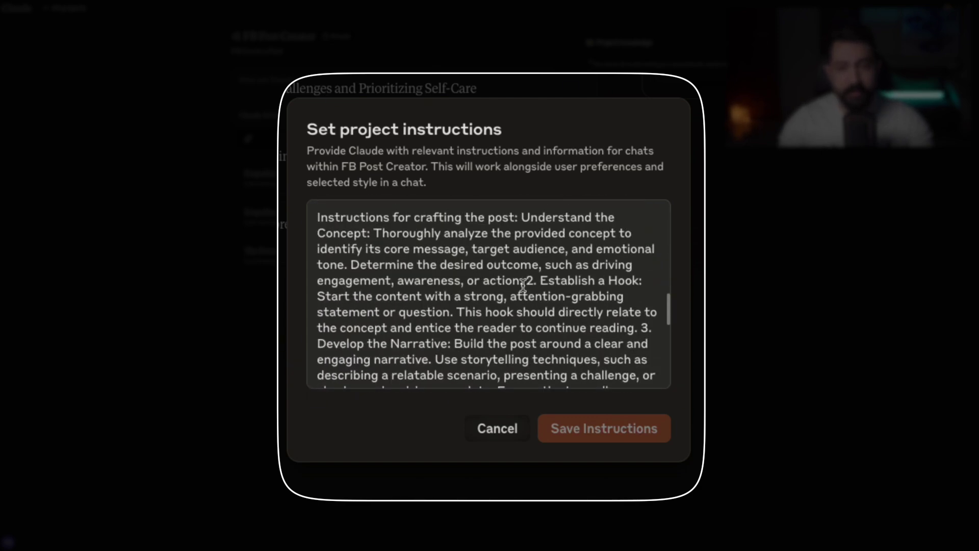
pyautogui.scroll(-4, 454, 262)
pyautogui.click(499, 429)
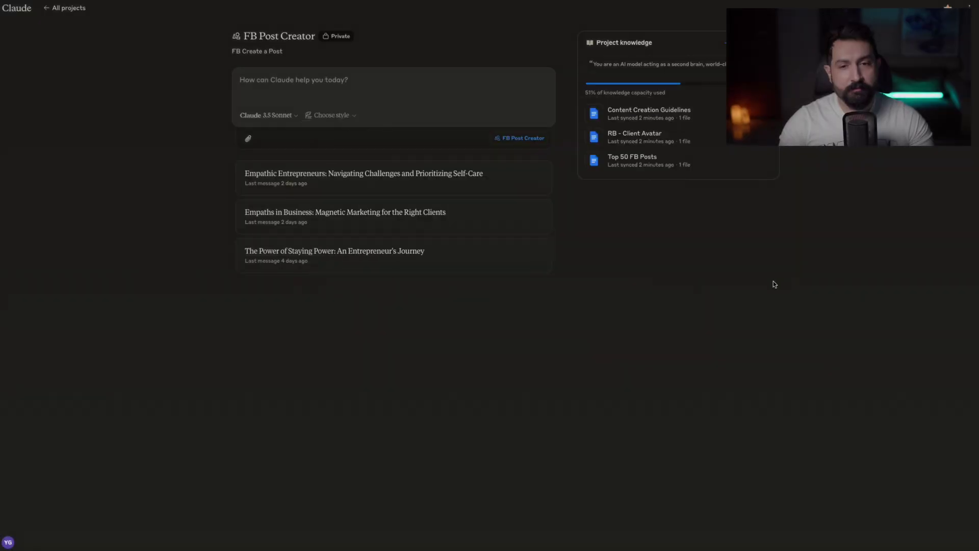
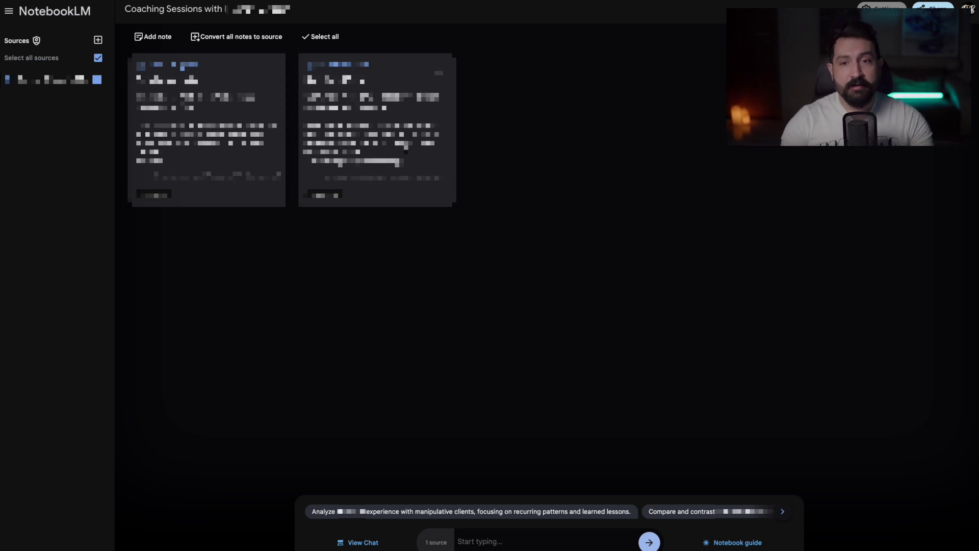
# Step: Open the second note in the NotebookLM coaching sessions notebook, read through its text and close it
pyautogui.click(401, 148)
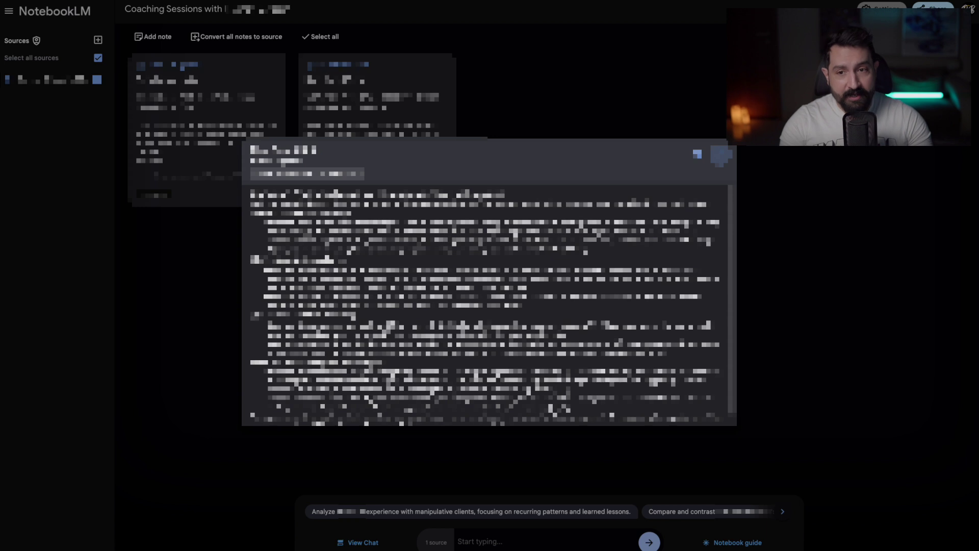
pyautogui.scroll(-1, 489, 303)
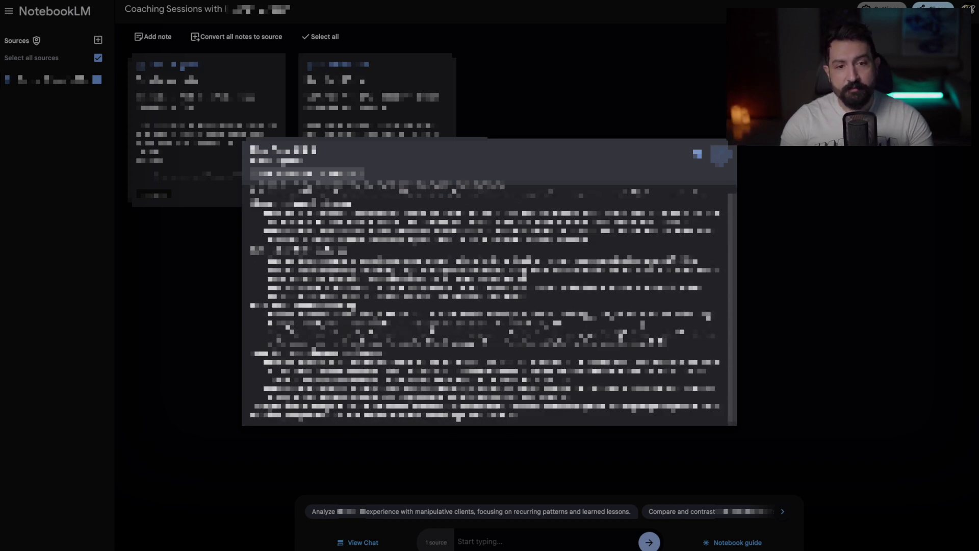
pyautogui.moveTo(520, 419); pyautogui.dragTo(303, 252)
pyautogui.click(874, 280)
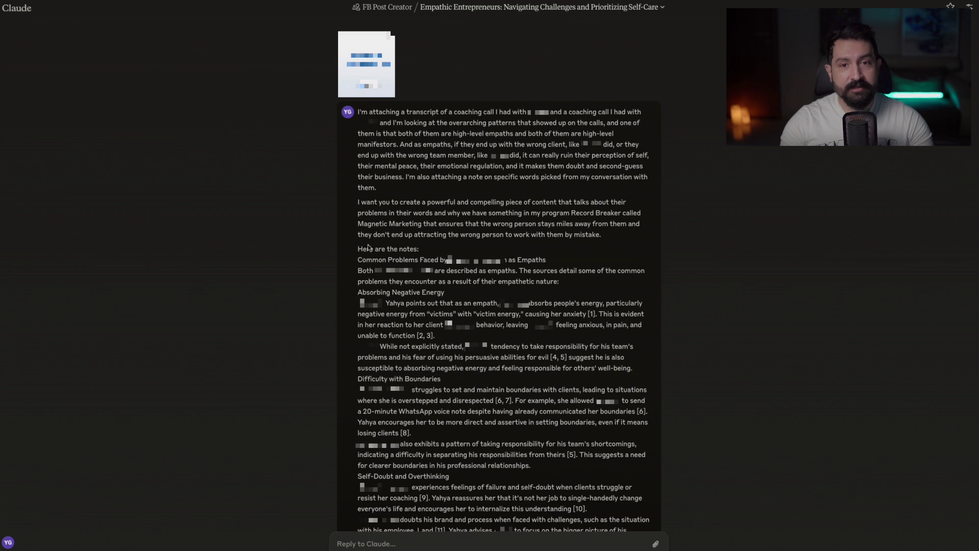
# Step: In Claude's empathic entrepreneurs chat, highlight the content request and review the drafts, follow-up prompts and tightened post
pyautogui.moveTo(357, 201); pyautogui.dragTo(569, 411)
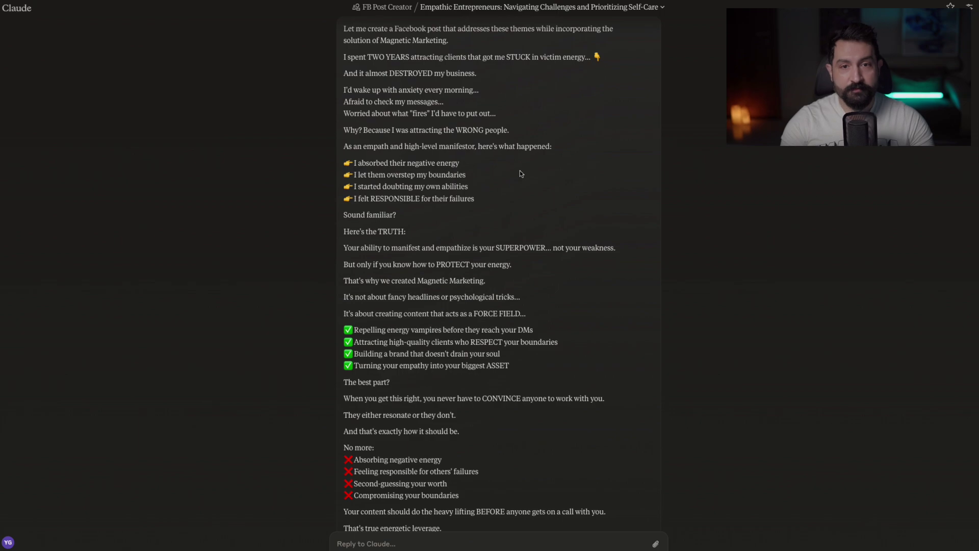
pyautogui.scroll(-15, 519, 170)
pyautogui.scroll(-10, 510, 259)
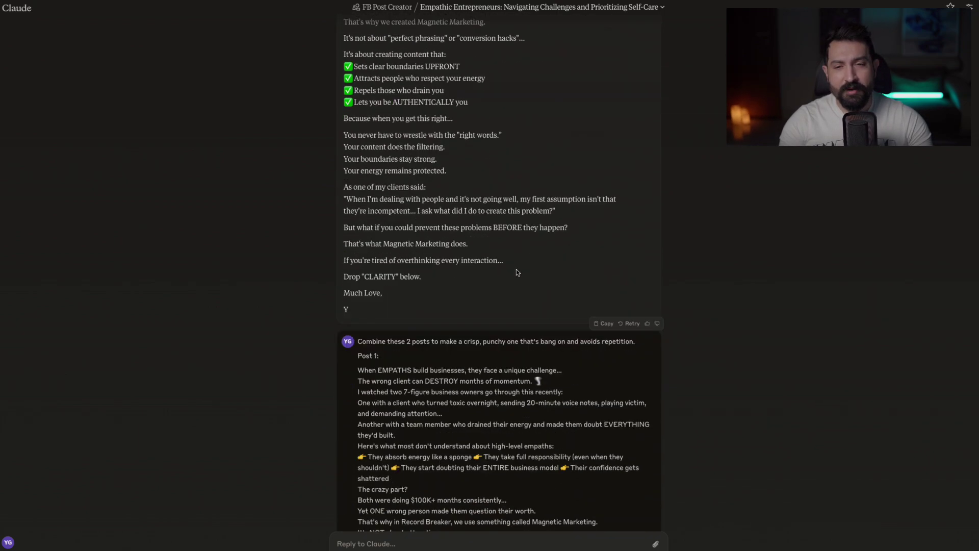
pyautogui.scroll(-10, 482, 273)
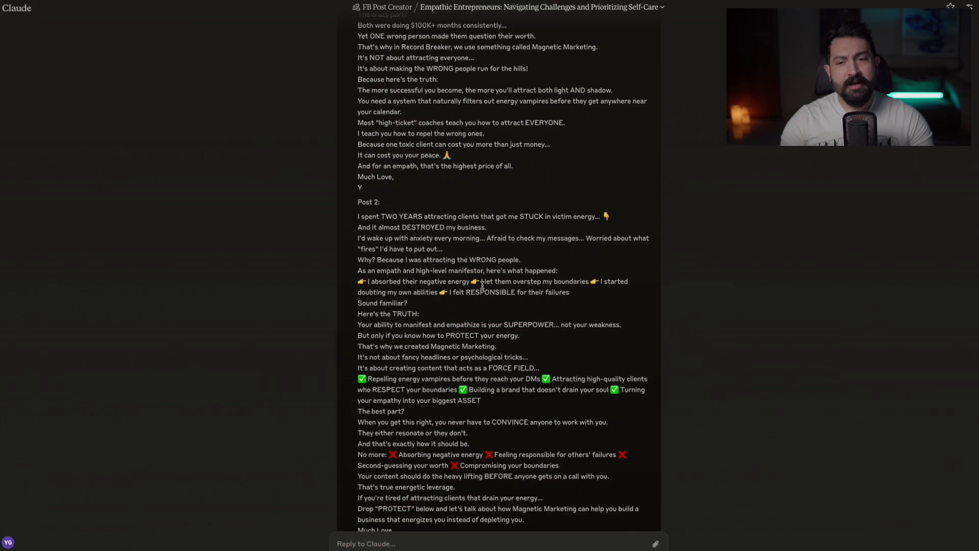
pyautogui.scroll(-20, 484, 284)
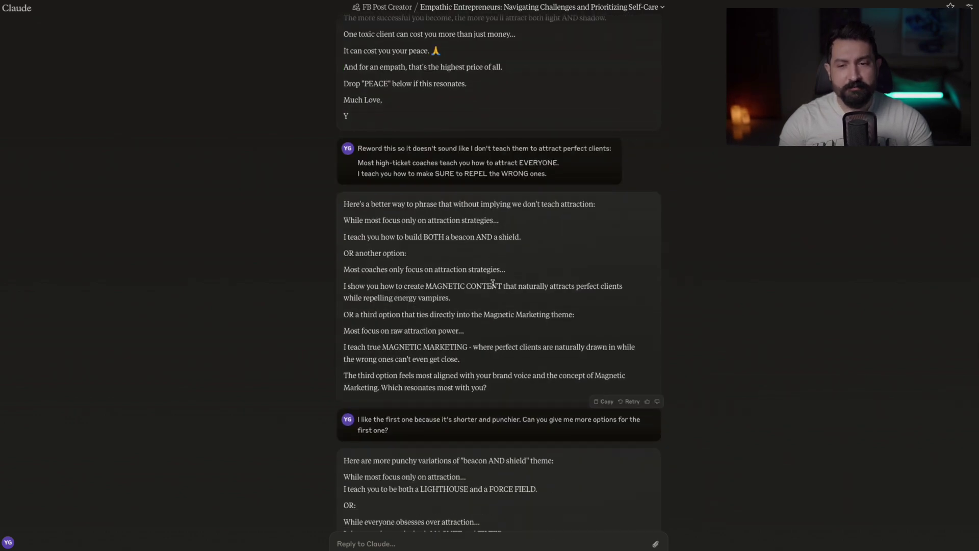
pyautogui.scroll(-20, 510, 282)
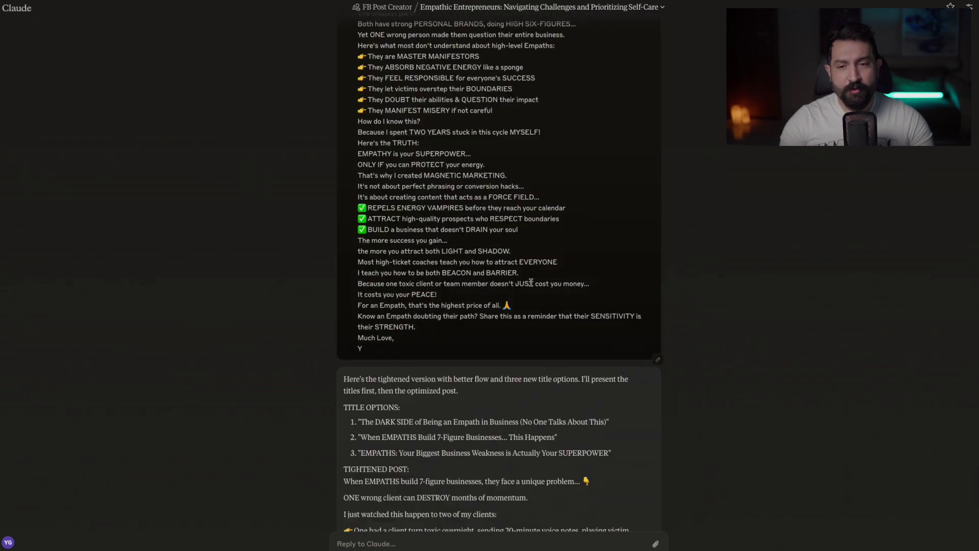
pyautogui.scroll(-10, 530, 282)
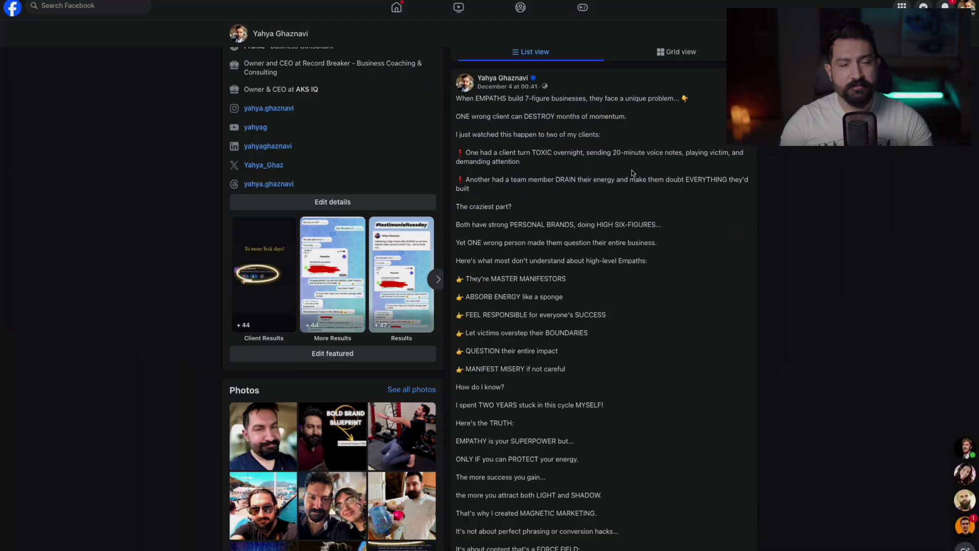
# Step: Review the published empaths post on Facebook down to its comments, check its post insights and close them
pyautogui.scroll(-10, 589, 136)
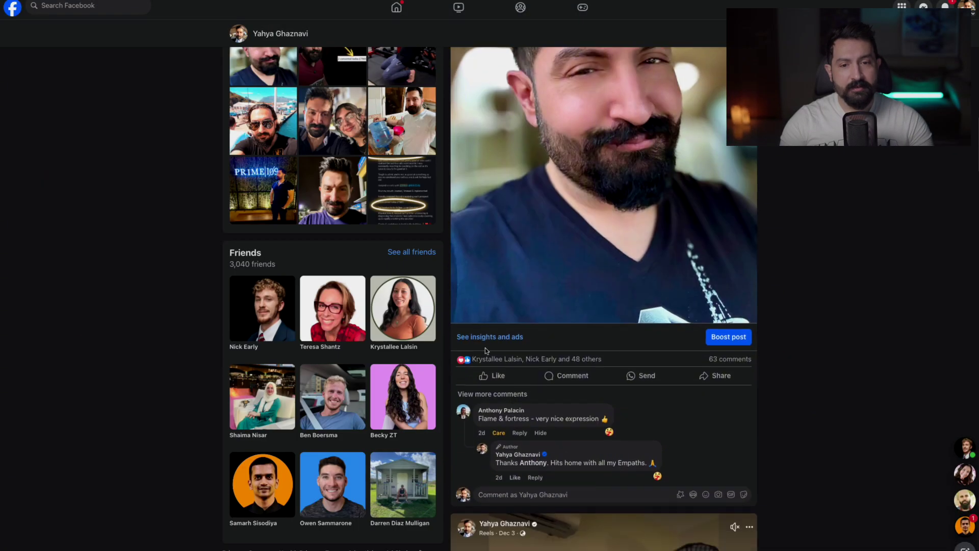
pyautogui.click(492, 338)
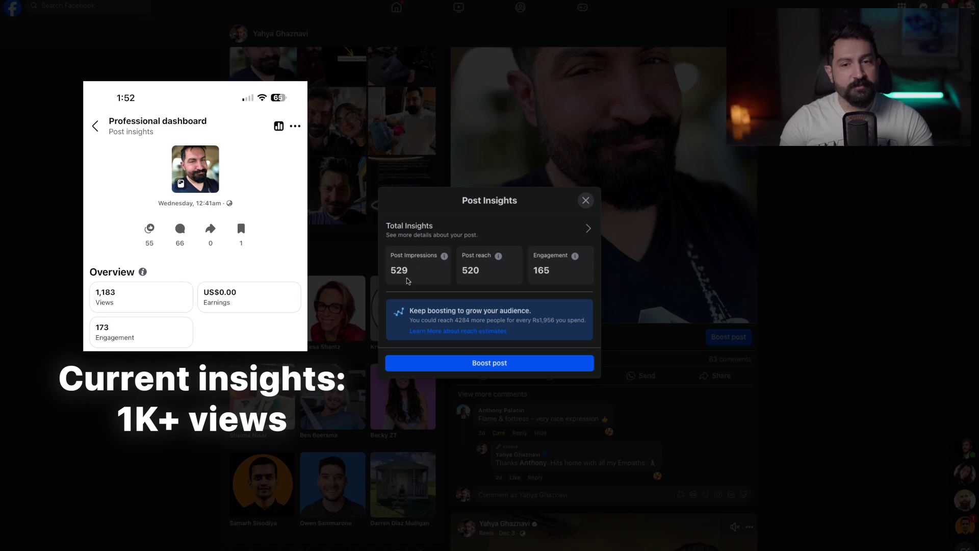
pyautogui.click(586, 200)
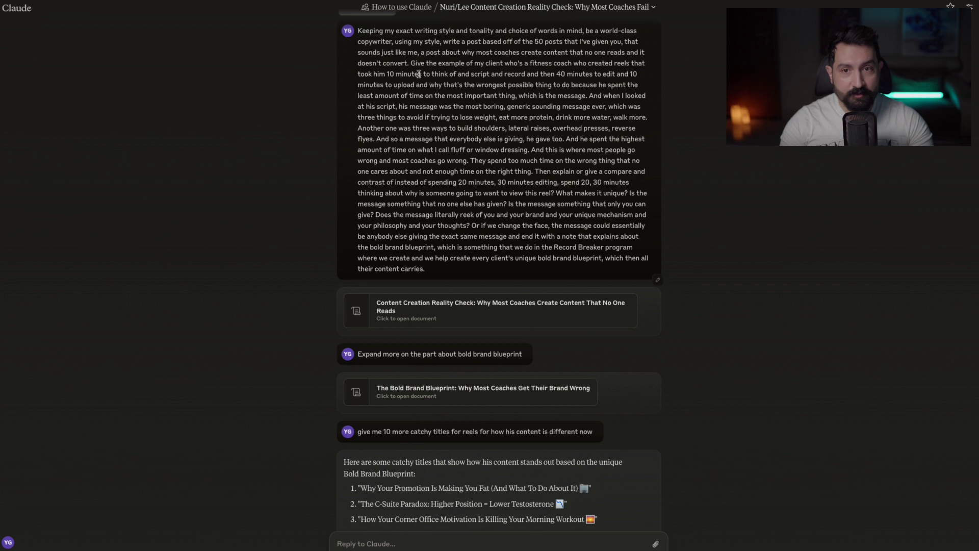
# Step: In Claude, highlight the fitness coach example in the prompt, open the Content Creation Reality Check document and review the catchy reel titles
pyautogui.moveTo(411, 64); pyautogui.dragTo(477, 269)
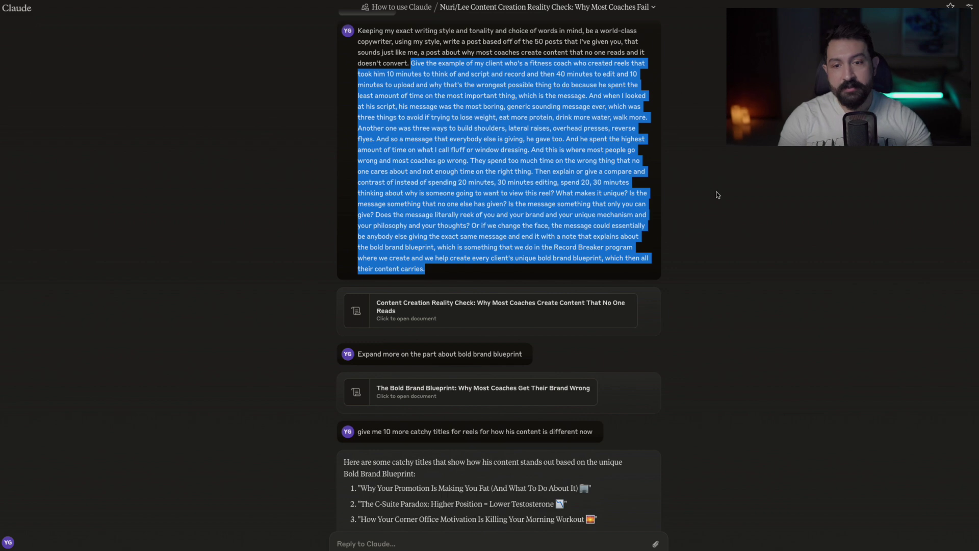
pyautogui.click(422, 316)
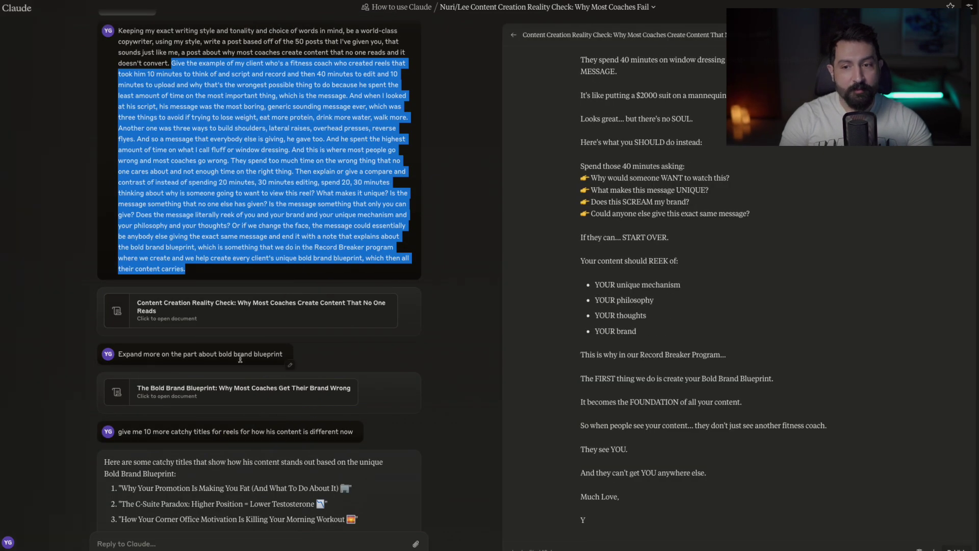
pyautogui.scroll(-4, 240, 358)
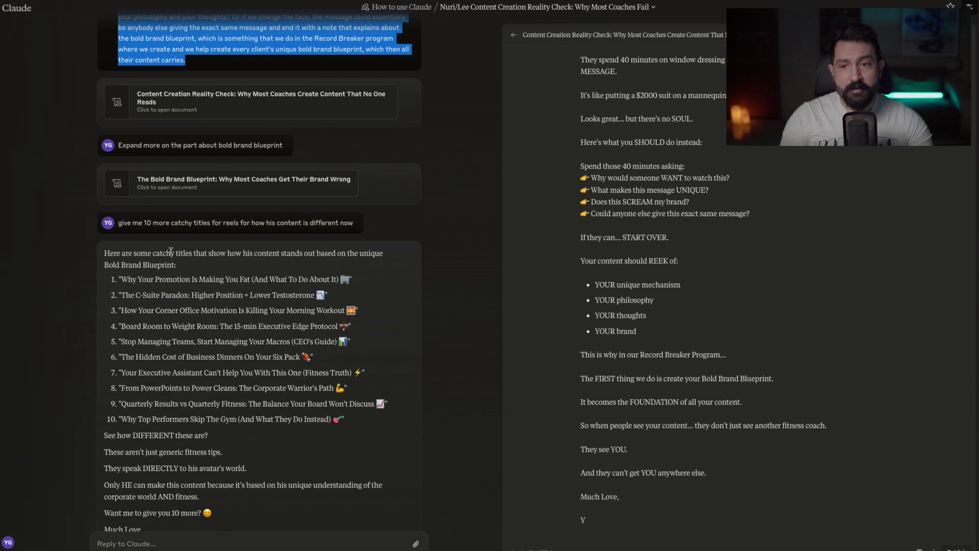
pyautogui.scroll(-10, 205, 236)
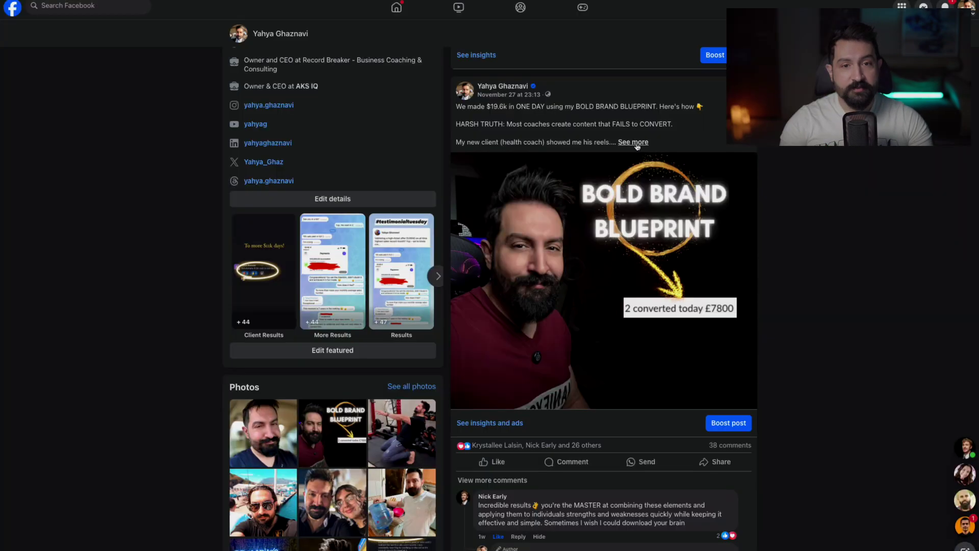
# Step: On Facebook, expand the BOLD BRAND BLUEPRINT post, check its insights, close them and review the full post
pyautogui.click(635, 141)
pyautogui.scroll(-15, 657, 182)
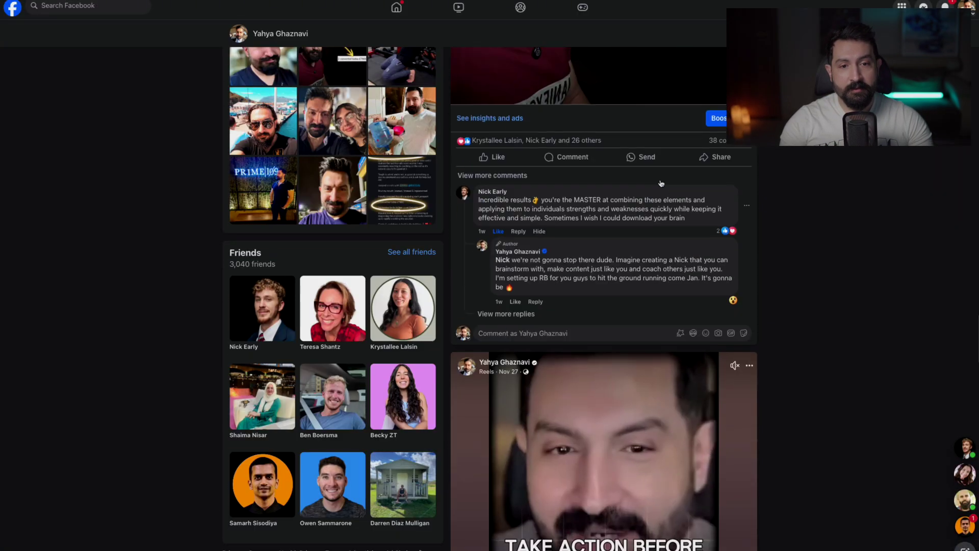
pyautogui.click(503, 118)
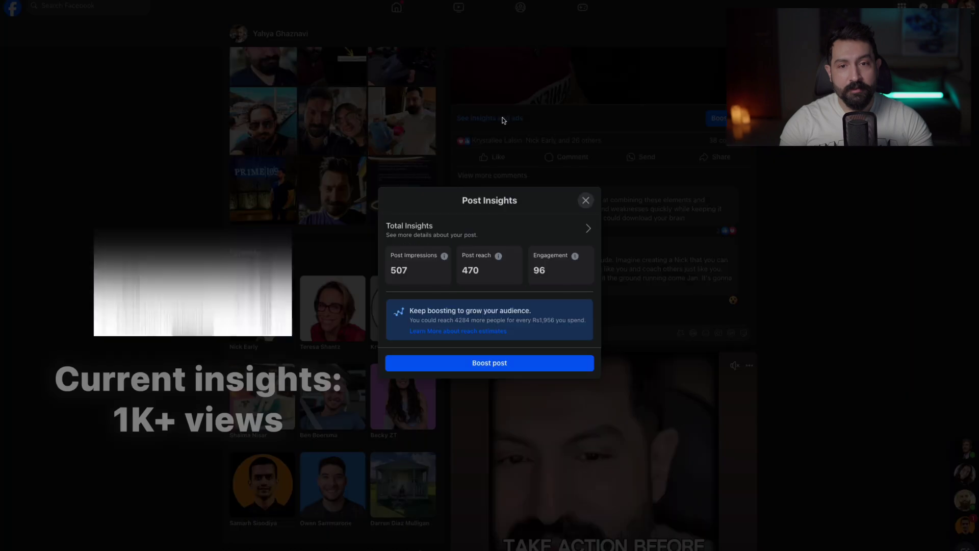
pyautogui.press('Escape')
pyautogui.scroll(6, 692, 268)
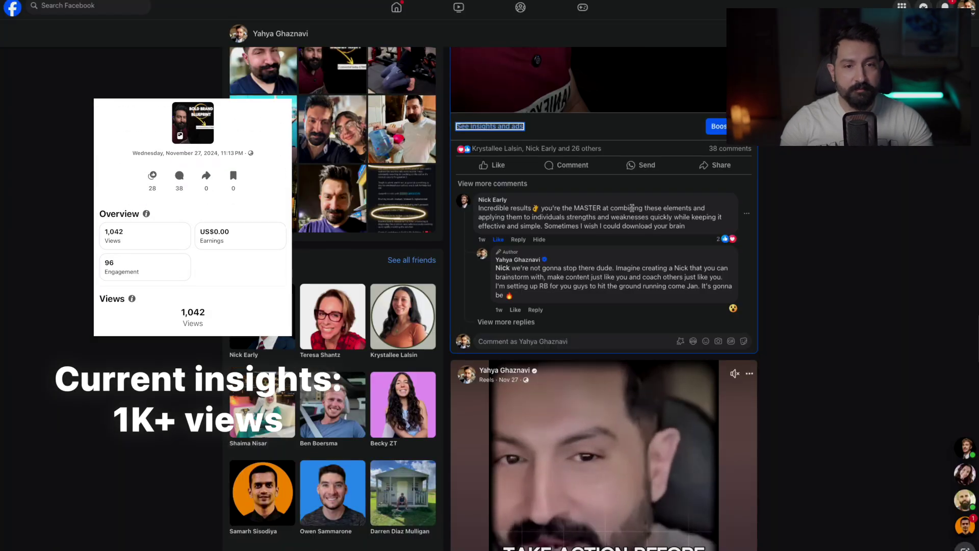
pyautogui.scroll(3, 762, 364)
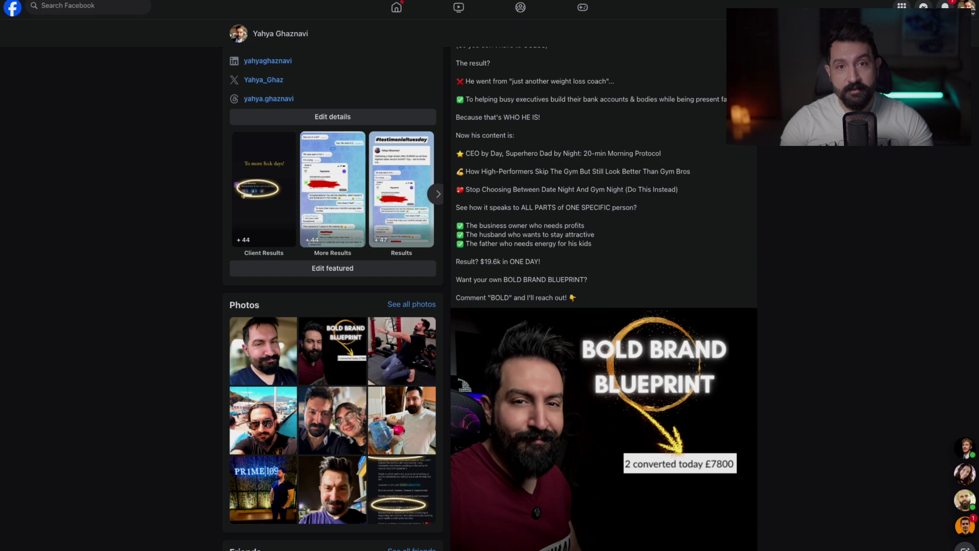
pyautogui.scroll(-4, 611, 358)
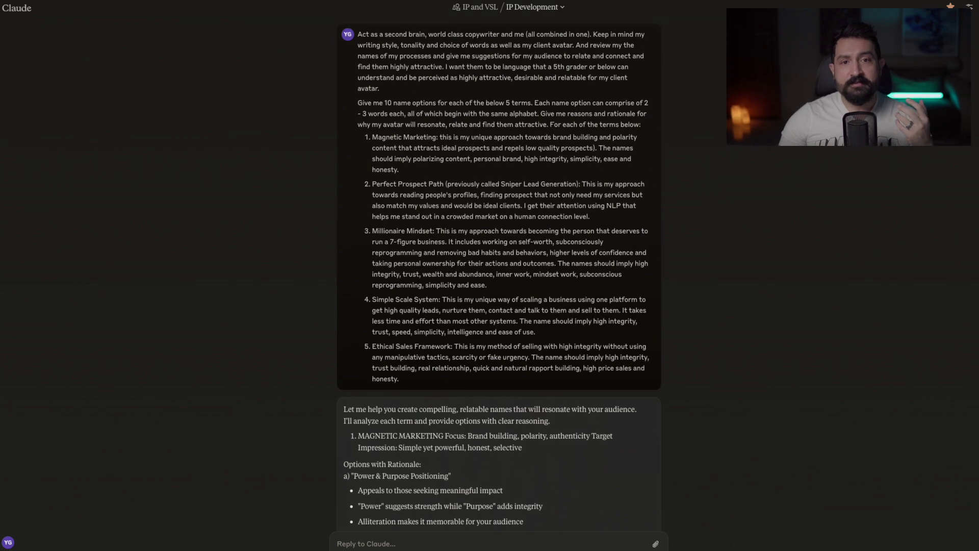
# Step: In Claude's IP Development chat, review the naming prompt, the name options for the five terms, the client avatar analyses and the keep-or-change recommendations
pyautogui.scroll(-5, 499, 275)
pyautogui.scroll(3, 498, 276)
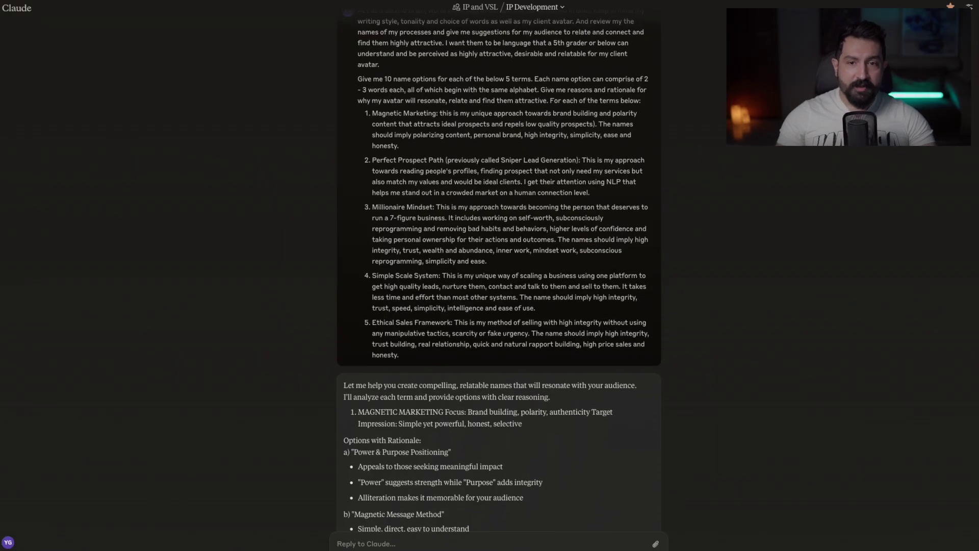
pyautogui.scroll(-20, 498, 275)
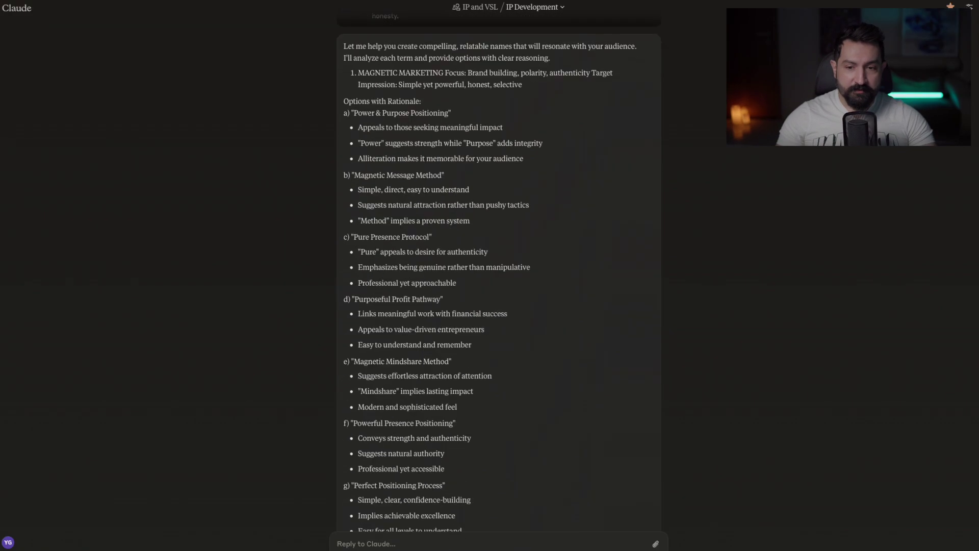
pyautogui.scroll(-20, 499, 275)
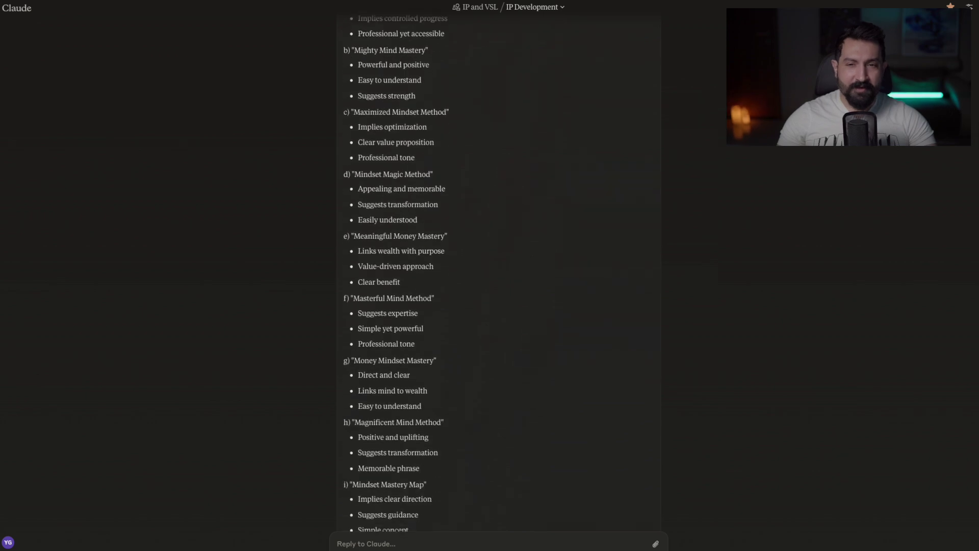
pyautogui.scroll(-20, 498, 276)
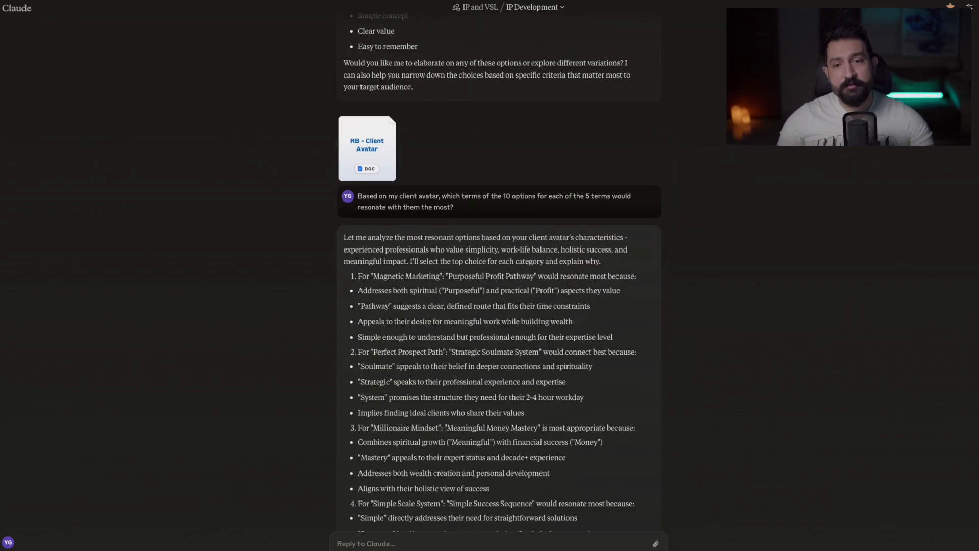
pyautogui.scroll(-20, 499, 276)
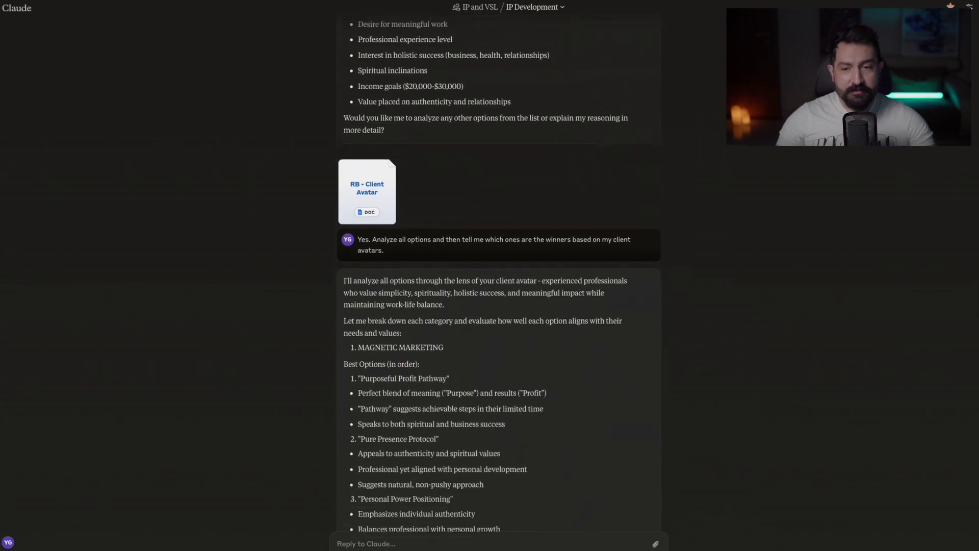
pyautogui.scroll(-1, 499, 275)
pyautogui.scroll(-15, 498, 276)
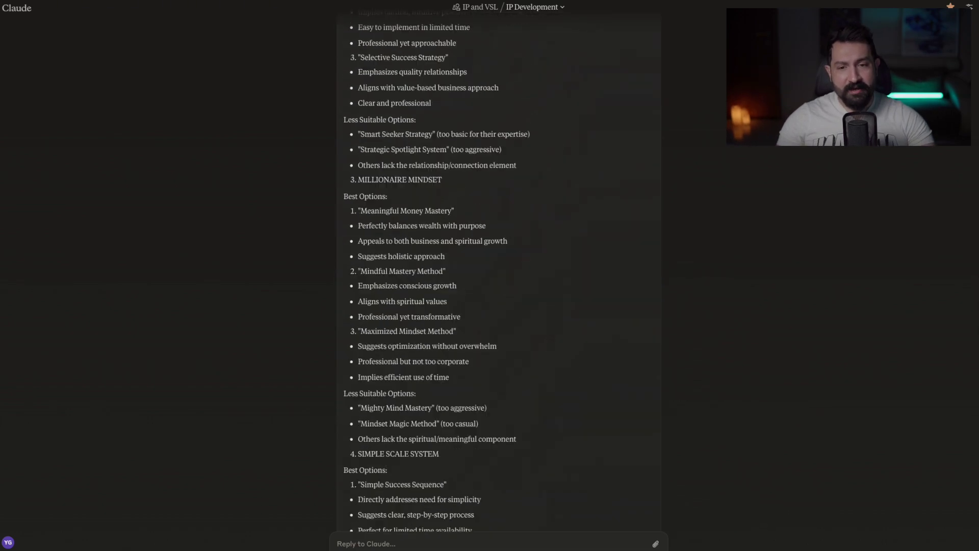
pyautogui.scroll(-20, 499, 275)
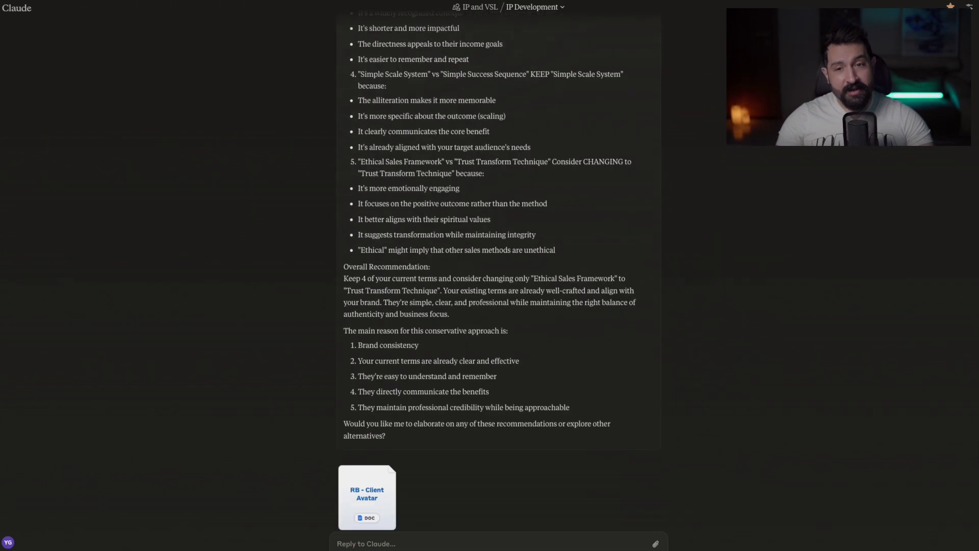
pyautogui.scroll(15, 499, 276)
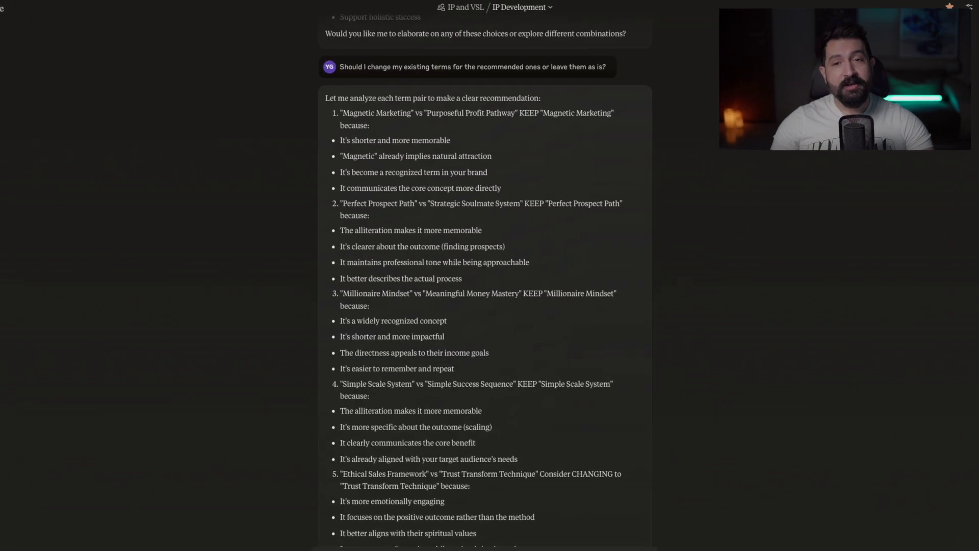